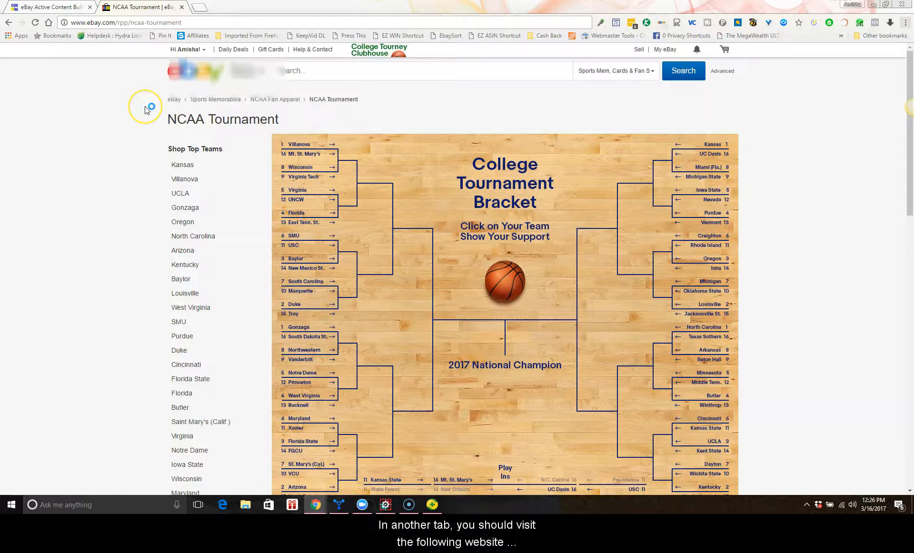
Step: Run the Active Content Bulk Listing Scanner with the seller's eBay ID and the US eBay site
left_click(52, 7)
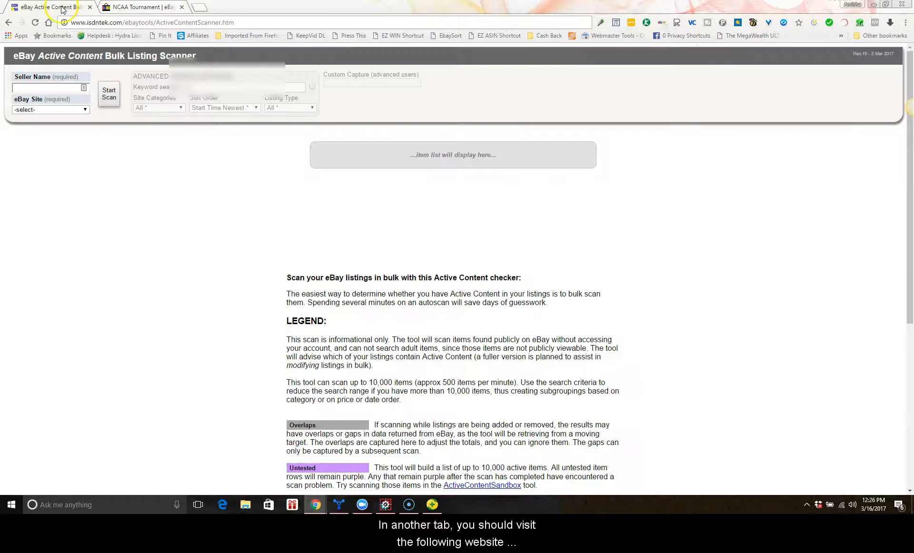
left_click(84, 23)
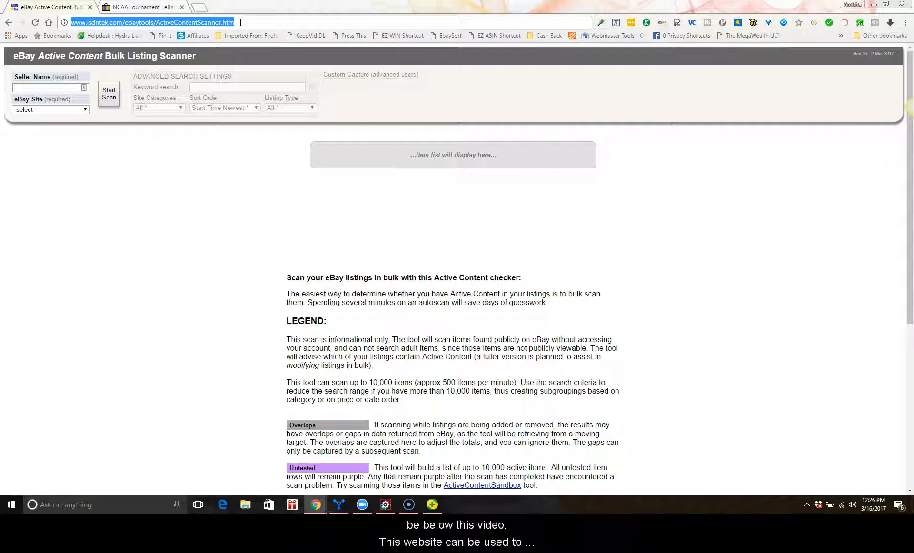
left_click(147, 214)
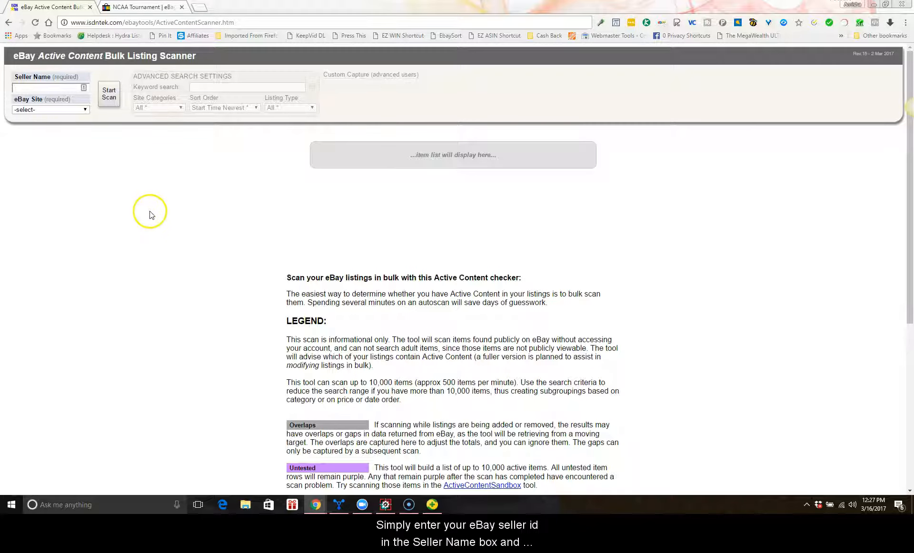
left_click(47, 89)
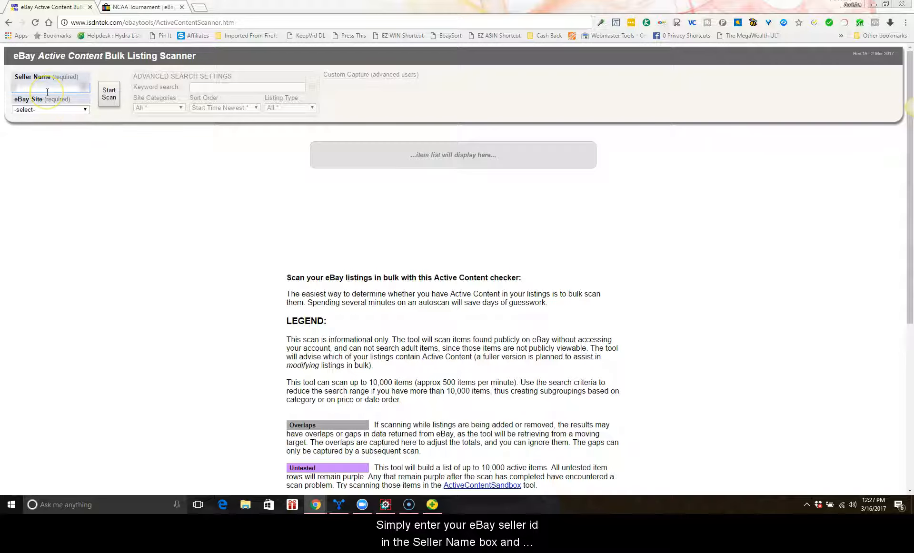
type("*********")
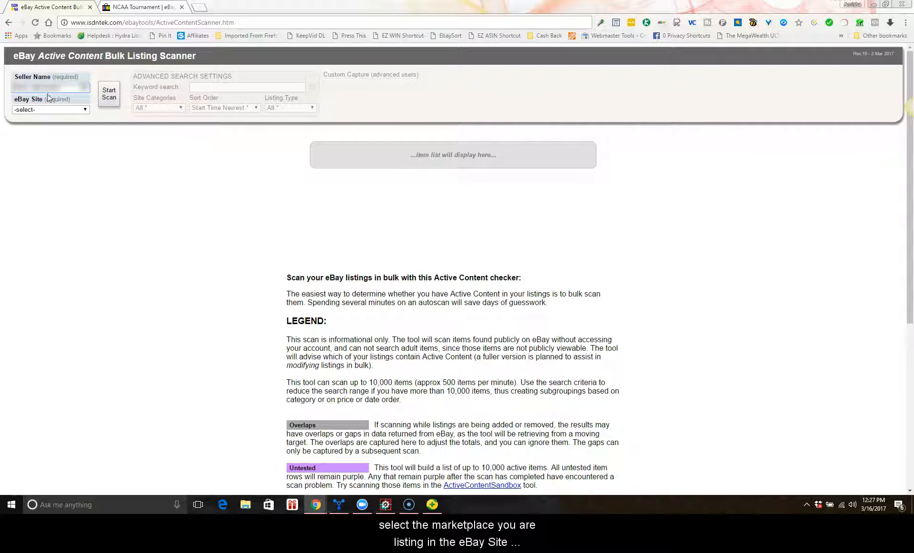
left_click(48, 109)
left_click(78, 123)
left_click(114, 95)
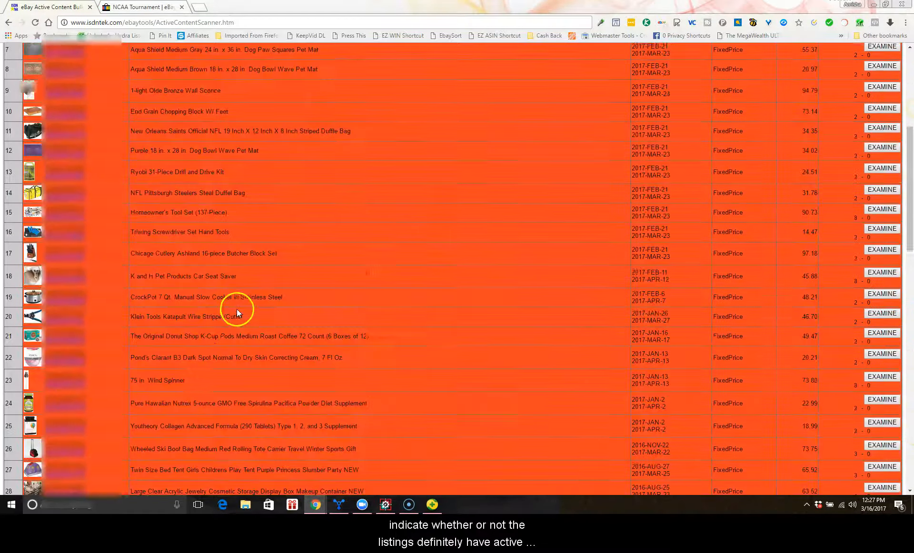
Step: Review the scanned listings table and the colour legend explaining each result
scroll(236, 309, "up", 6)
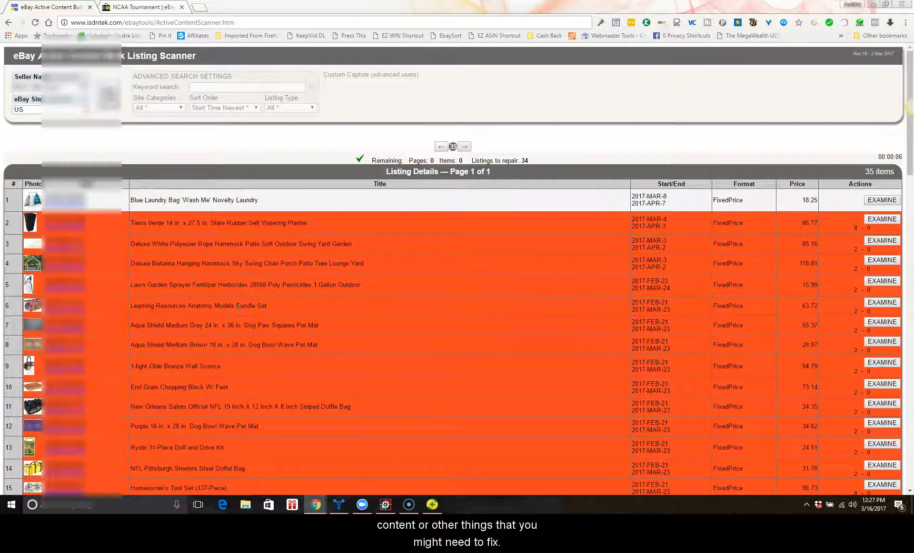
scroll(239, 309, "down", 17)
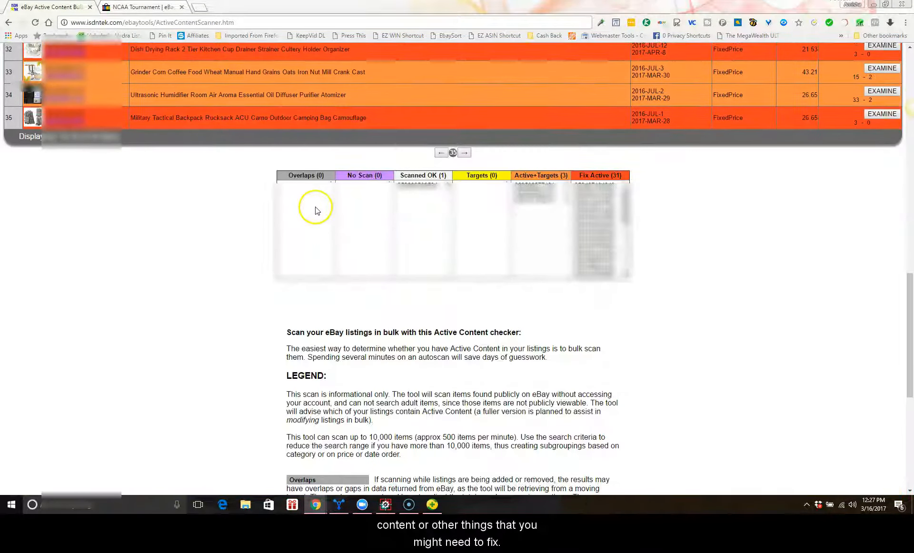
scroll(310, 210, "down", 10)
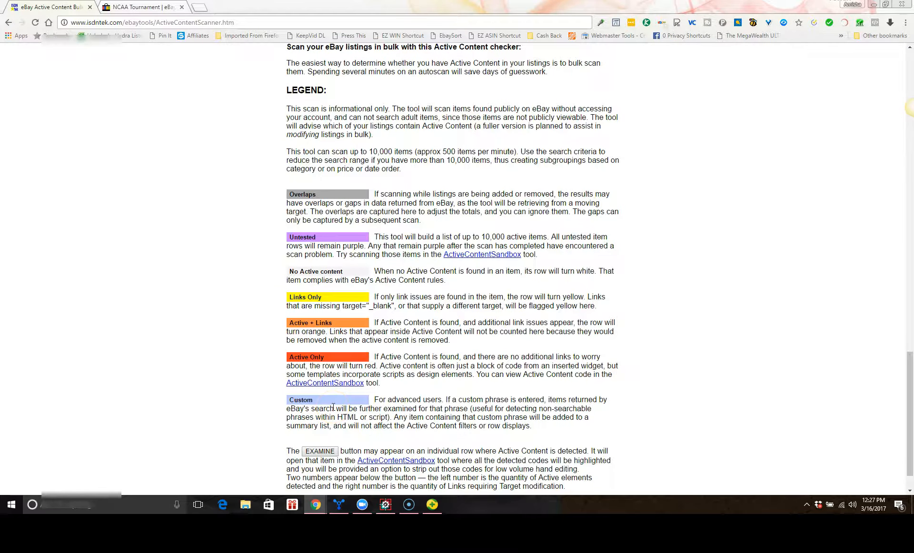
scroll(333, 407, "up", 20)
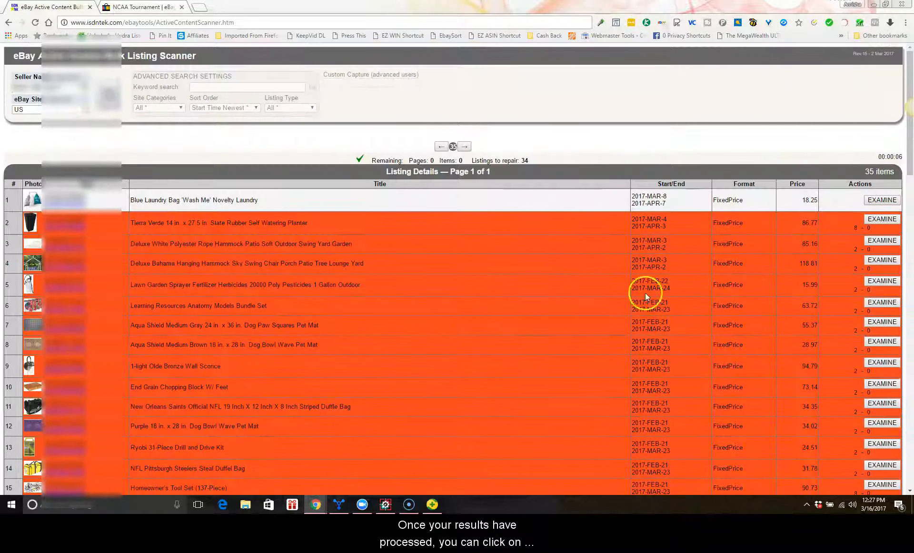
Step: Examine the Tierra Verde planter listing in the sandbox, then close that sandbox tab
left_click(880, 222)
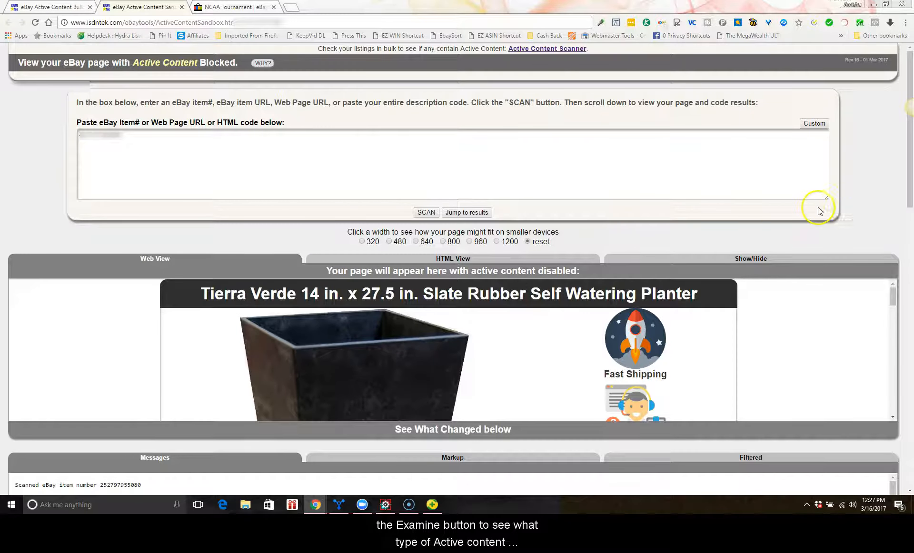
scroll(772, 227, "down", 3)
scroll(390, 123, "up", 5)
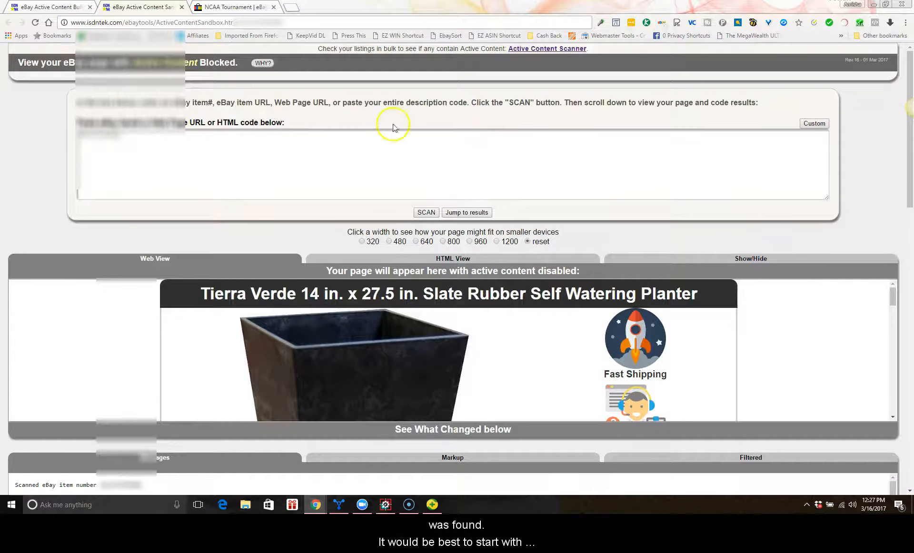
left_click(181, 6)
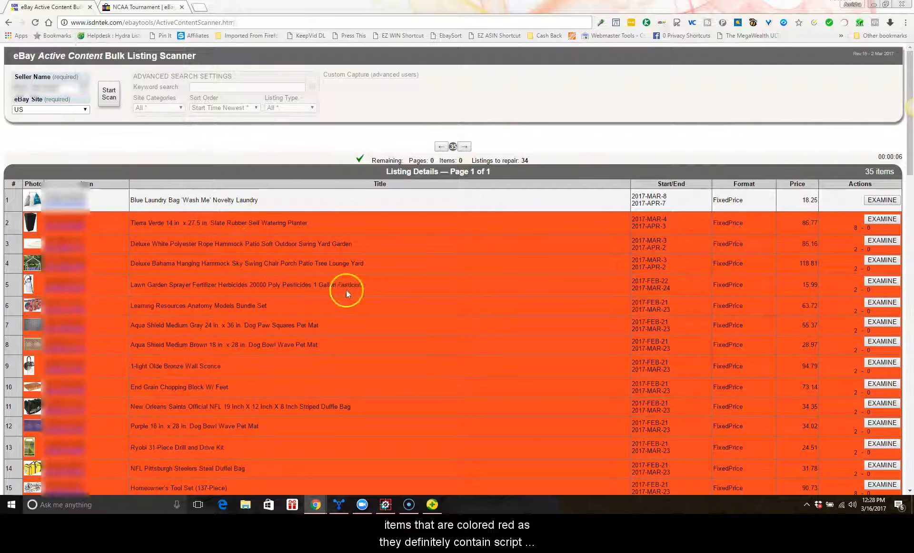
Step: Examine the Lawn Garden Sprayer listing and review its preview with active content disabled
left_click(872, 283)
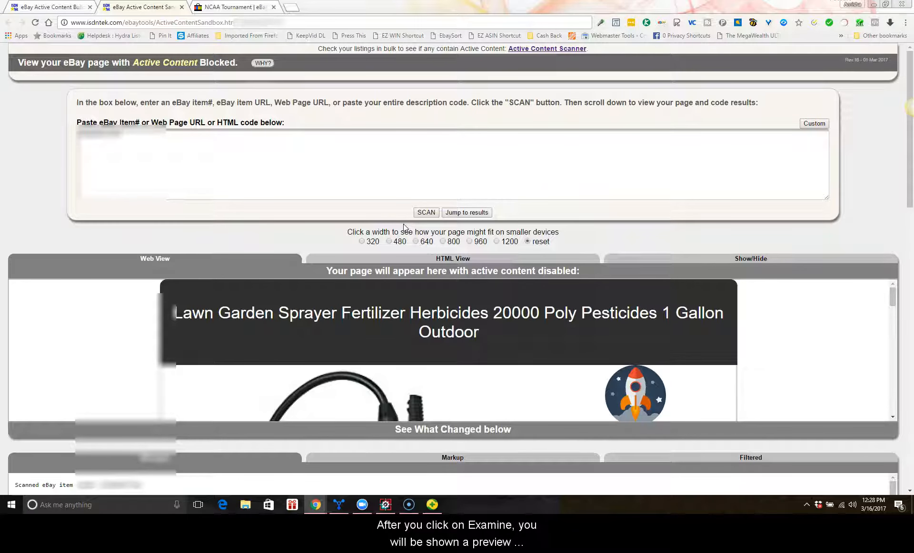
scroll(364, 205, "down", 6)
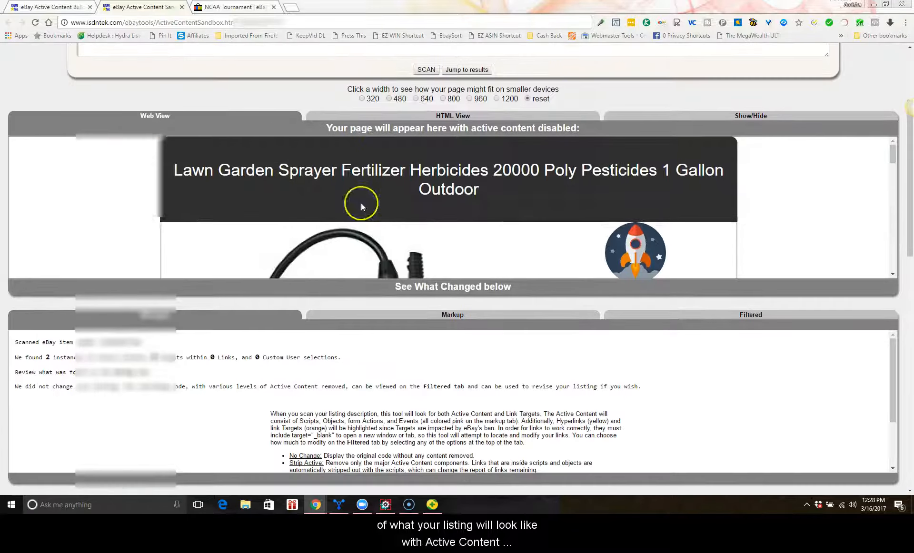
scroll(363, 205, "up", 4)
scroll(361, 207, "up", 6)
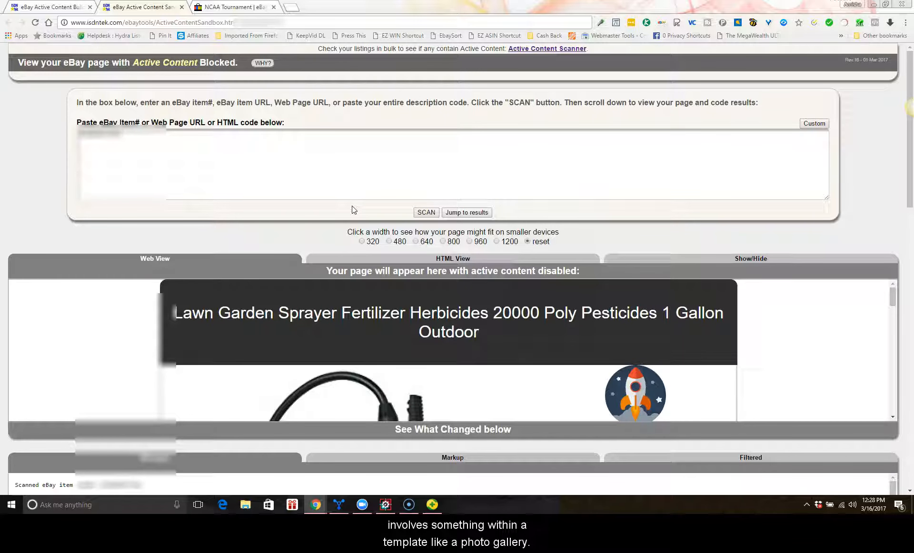
left_click(359, 198)
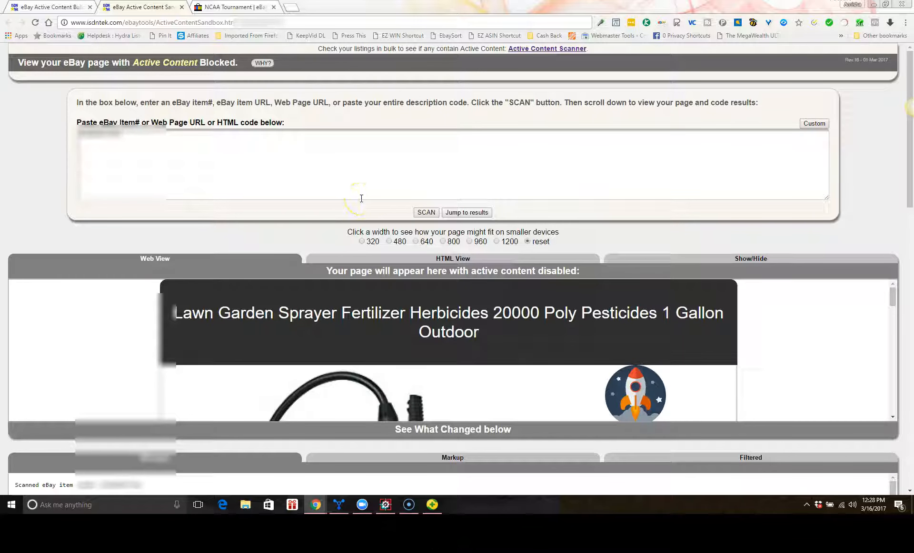
scroll(360, 205, "down", 3)
scroll(357, 210, "down", 1)
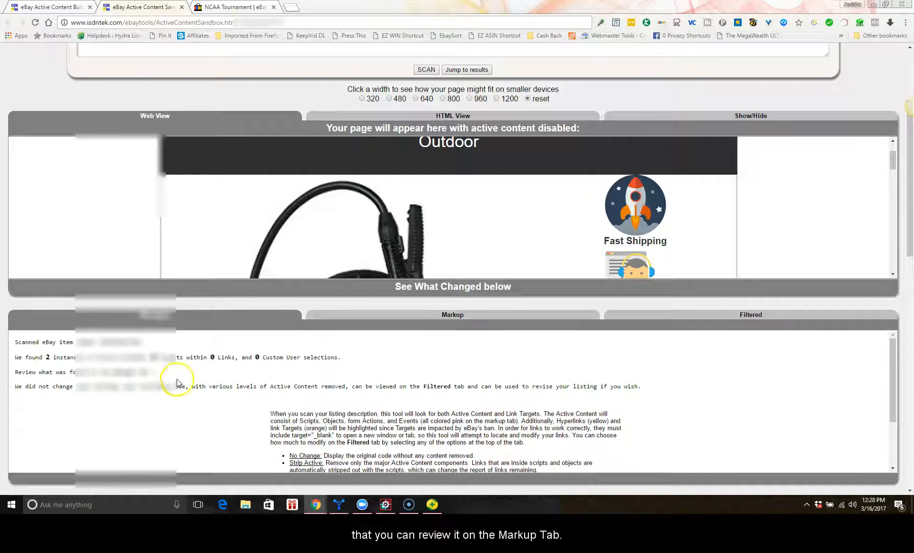
Step: Inspect the Markup view of the sprayer listing and highlight the OneHourTranslation code comment
left_click(379, 318)
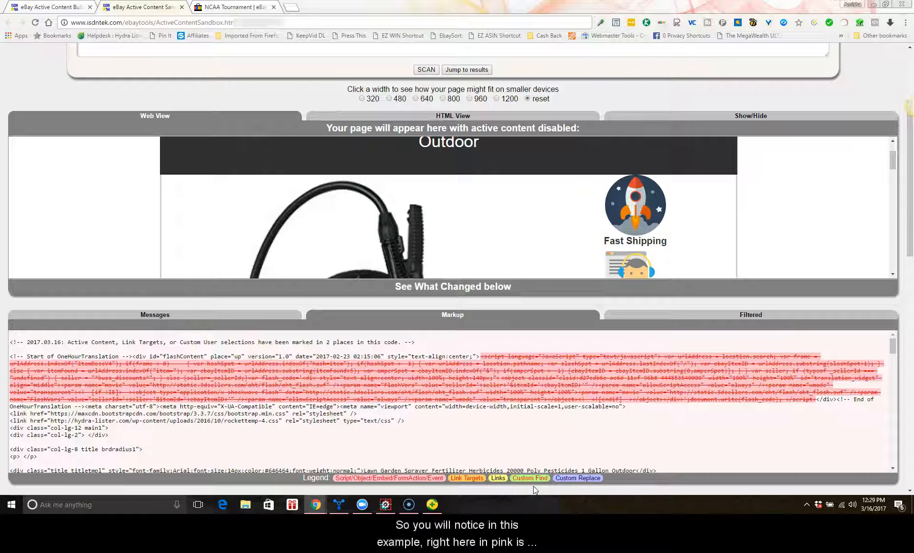
scroll(485, 378, "down", 1)
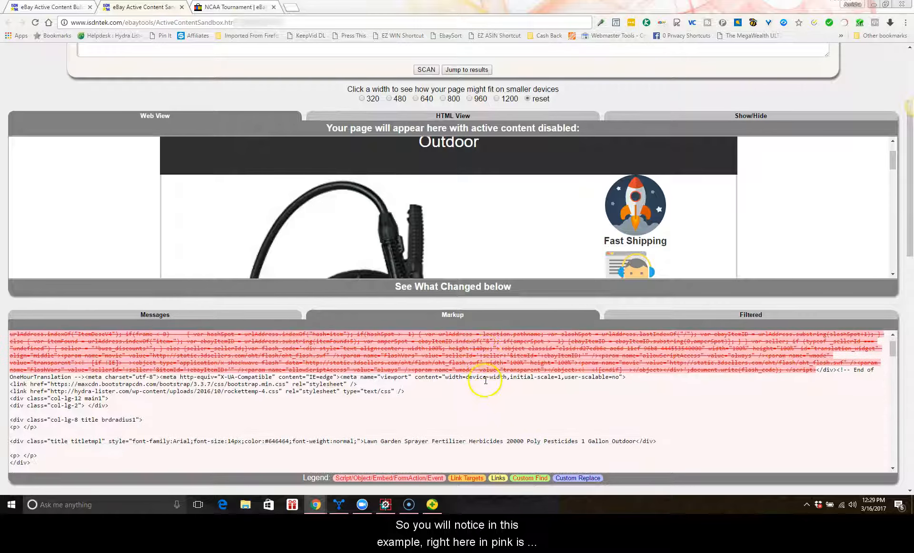
scroll(486, 379, "up", 1)
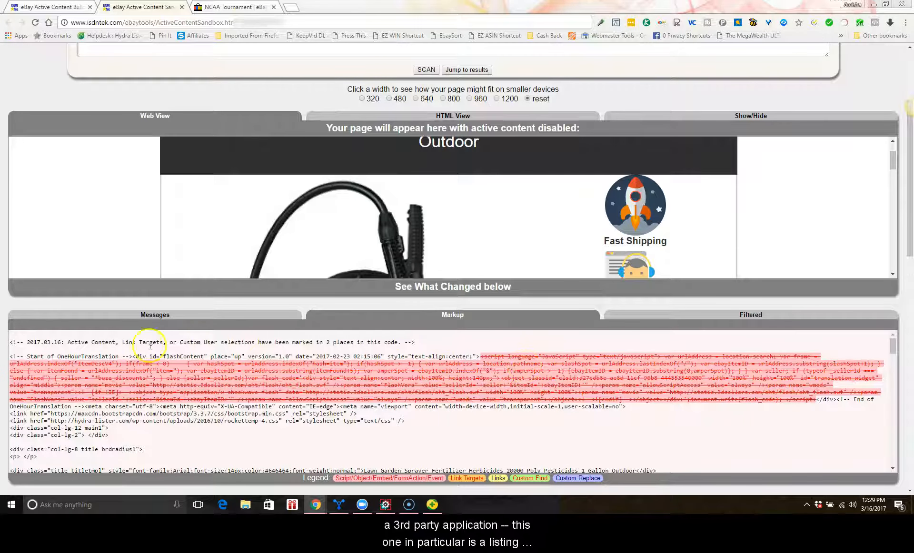
left_click_drag(57, 357, 118, 358)
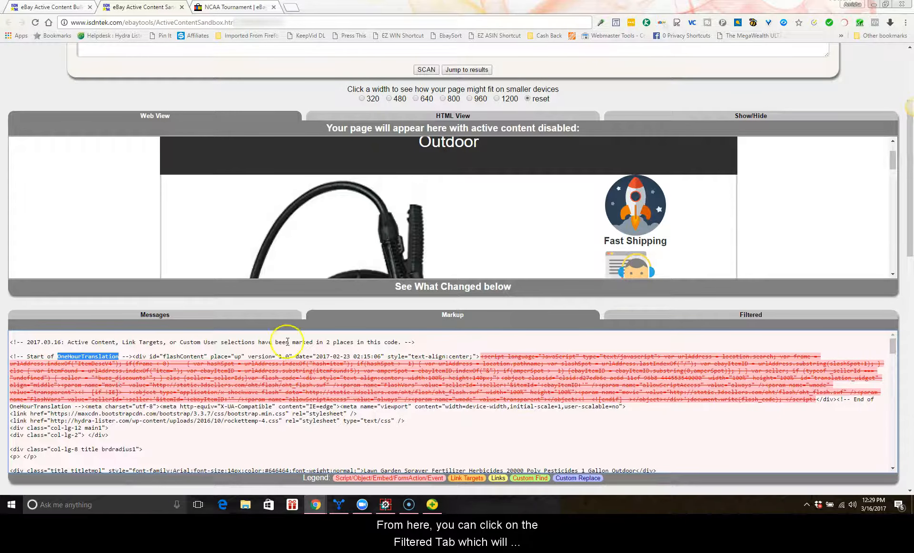
Step: View the Filtered code for the sprayer listing and open its popup preview
left_click(695, 316)
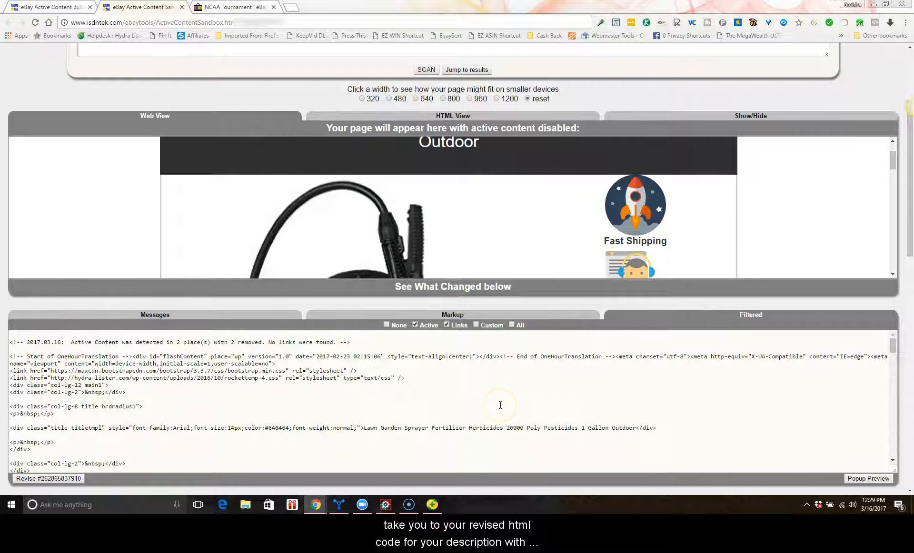
scroll(500, 405, "down", 3)
scroll(500, 406, "up", 3)
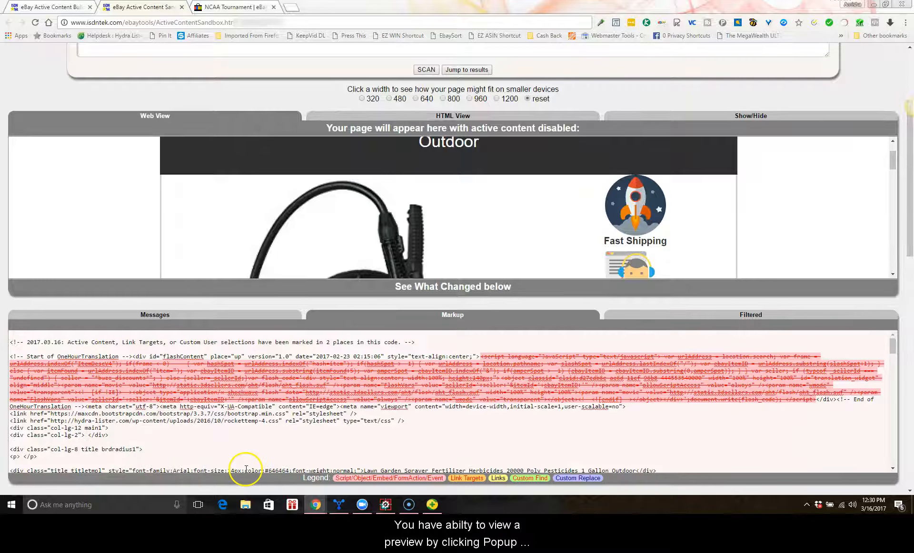
left_click(708, 313)
scroll(719, 357, "down", 5)
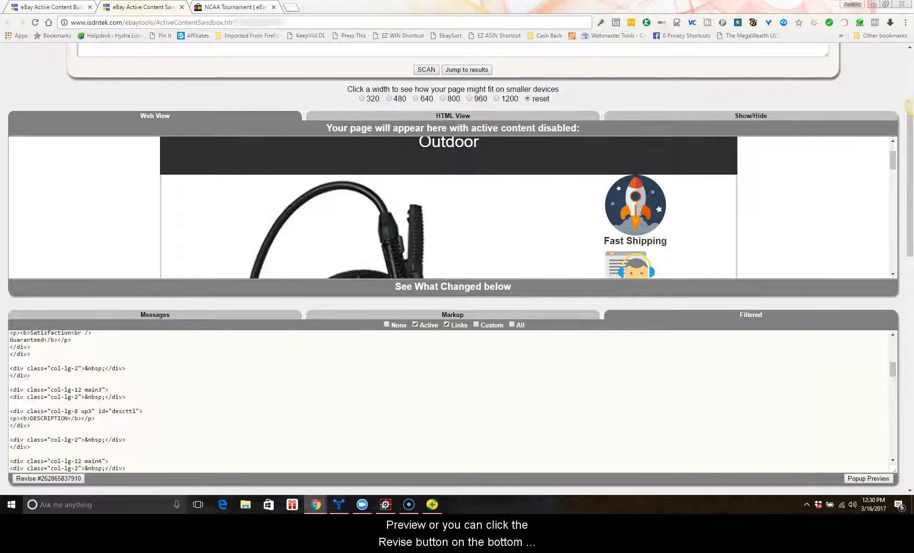
left_click(868, 478)
left_click(274, 11)
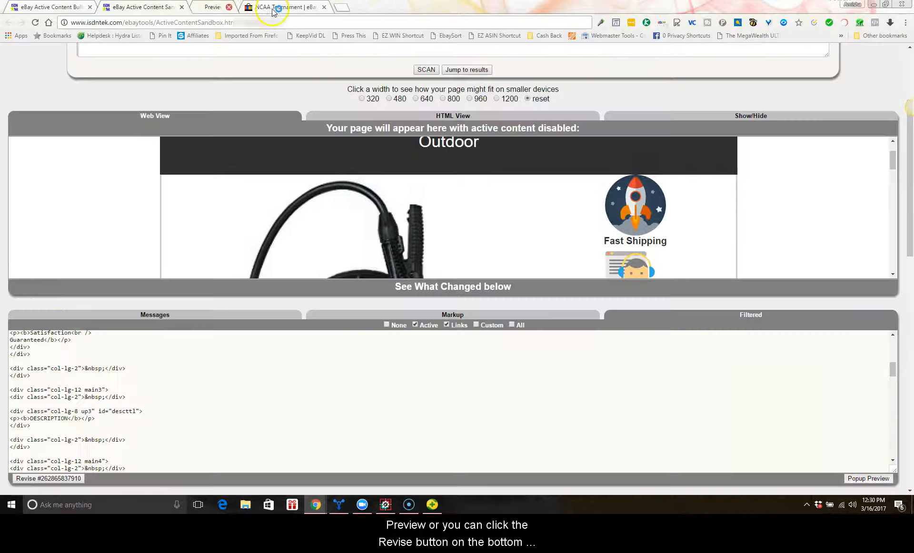
Step: Open the sprayer listing's eBay revise page and clear all existing HTML in the item description
left_click(49, 478)
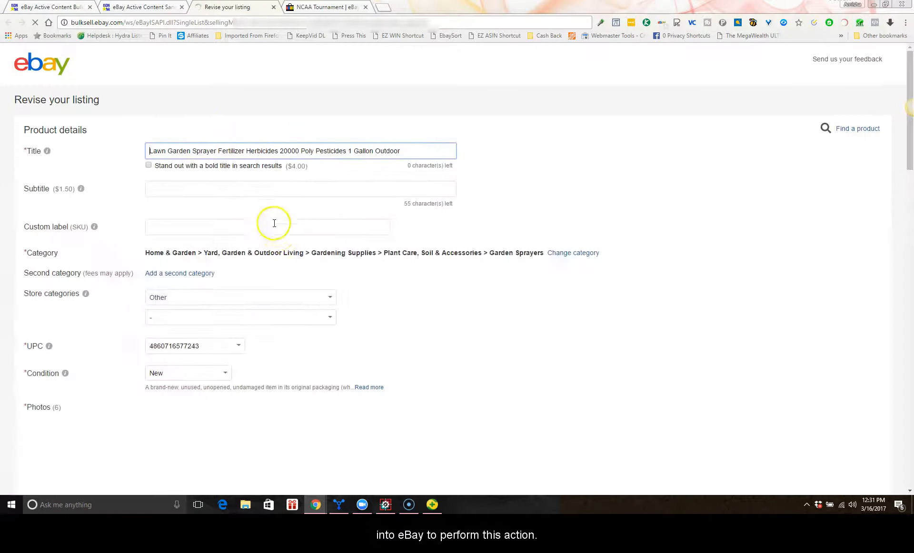
scroll(279, 231, "down", 12)
left_click(236, 151)
left_click(262, 245)
key("ctrl+a")
key("Delete")
Step: Copy all filtered code from the sandbox and paste it into the listing's HTML description
left_click(143, 7)
left_click(92, 388)
key("ctrl+a")
key("ctrl+c")
left_click(228, 8)
left_click(245, 198)
key("ctrl+v")
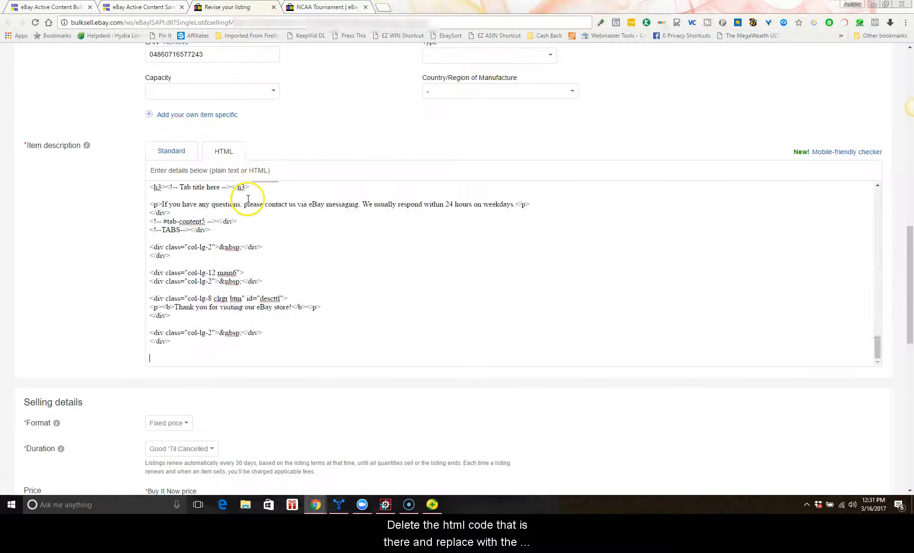
Step: Return the description to Standard view, update the listing and finish revising
left_click(188, 158)
scroll(861, 210, "down", 15)
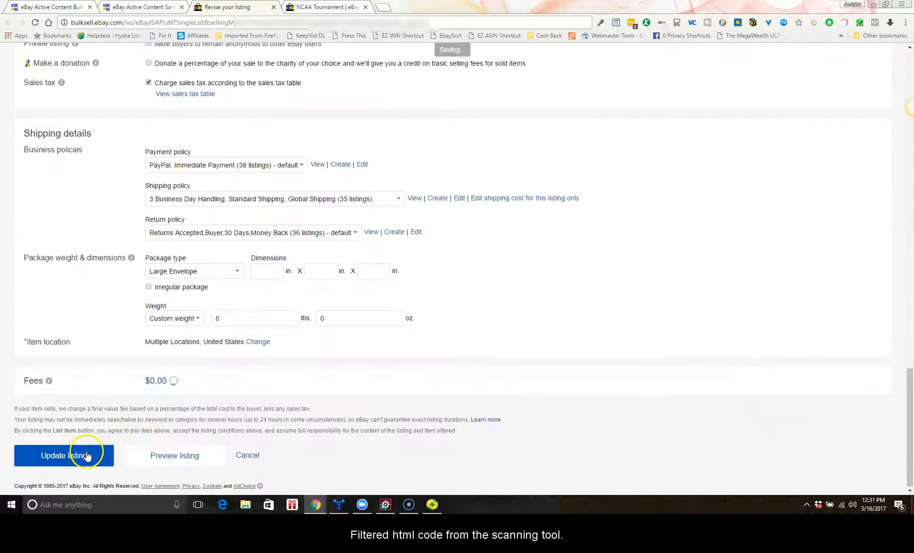
left_click(87, 455)
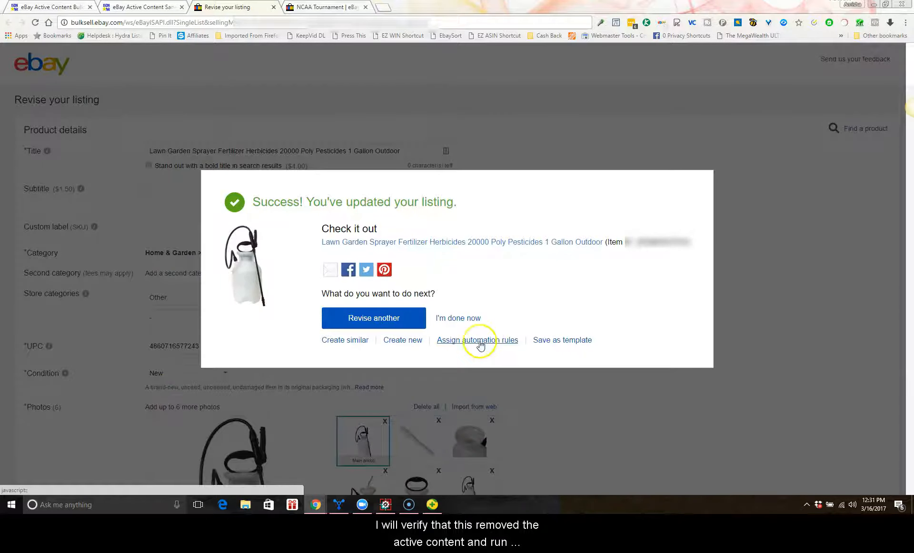
left_click(478, 318)
Step: Rerun the bulk scan of the seller's listings and review the refreshed results
left_click(155, 7)
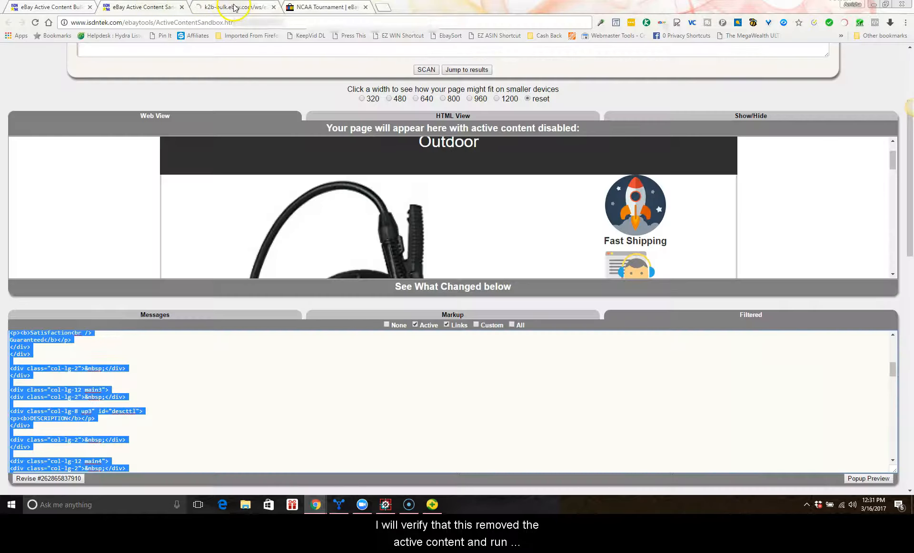
scroll(251, 162, "up", 3)
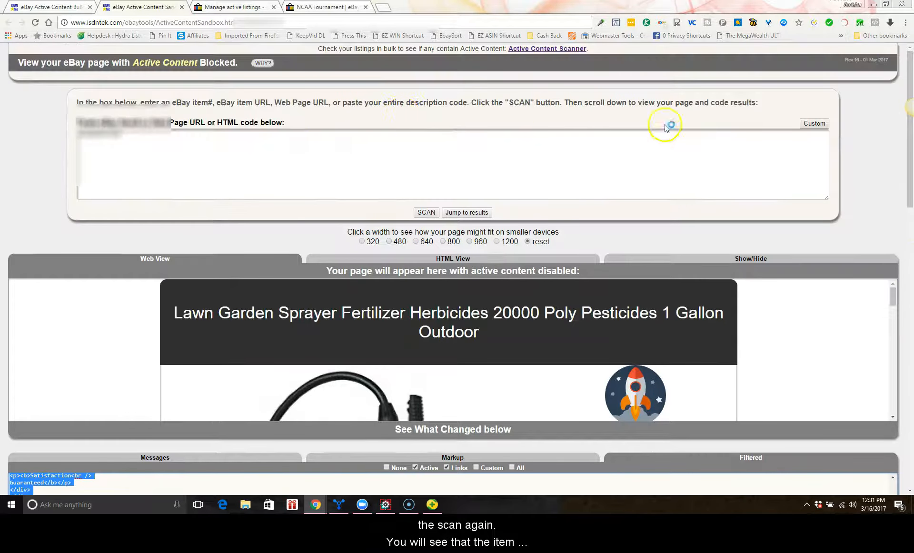
left_click(48, 7)
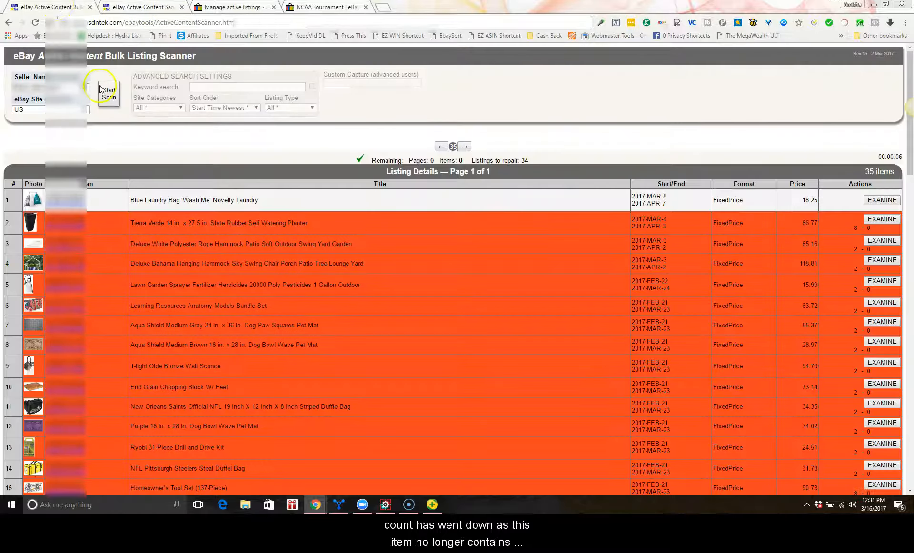
left_click(110, 94)
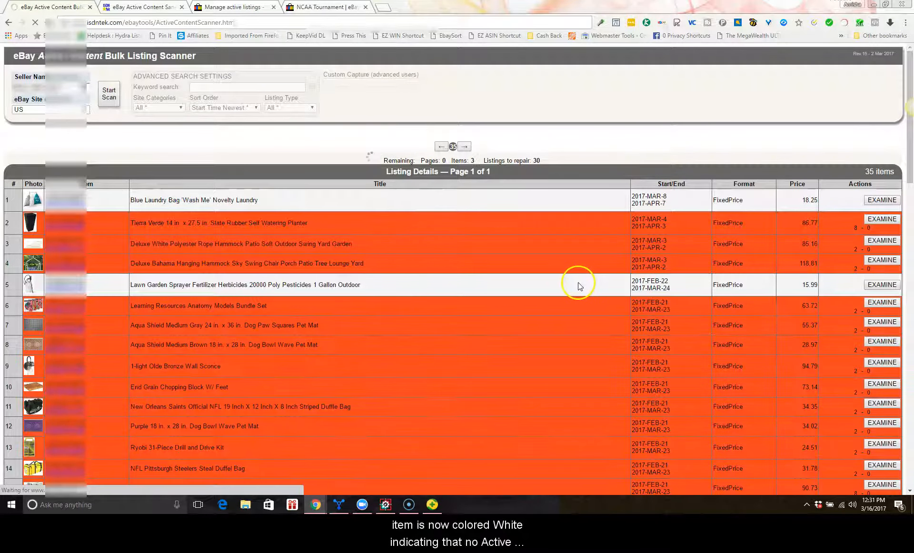
scroll(485, 267, "down", 18)
scroll(485, 265, "up", 18)
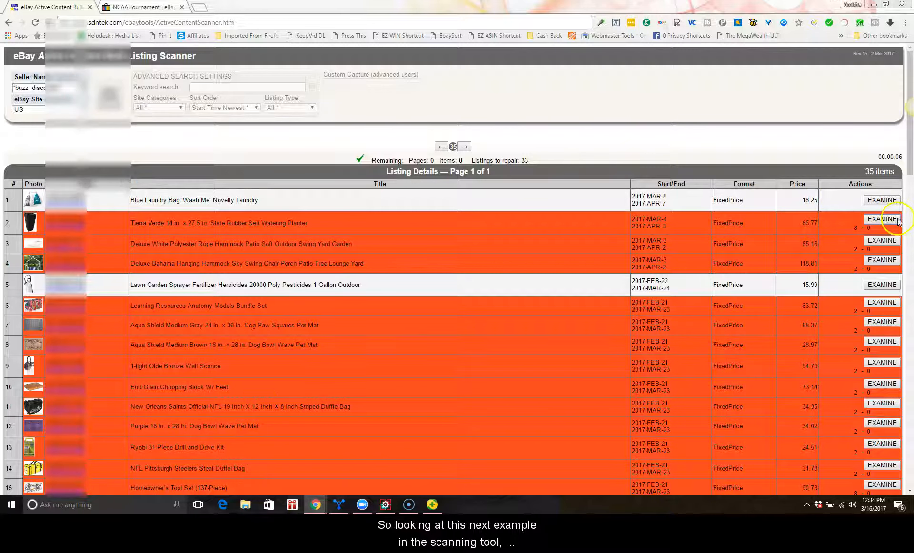
Step: Open the Tierra Verde planter listing in the sandbox for examination
left_click(883, 219)
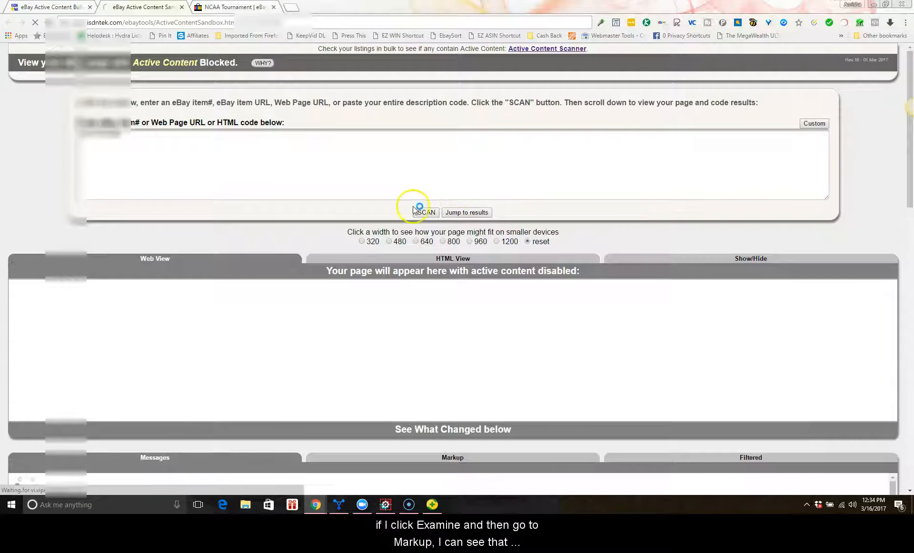